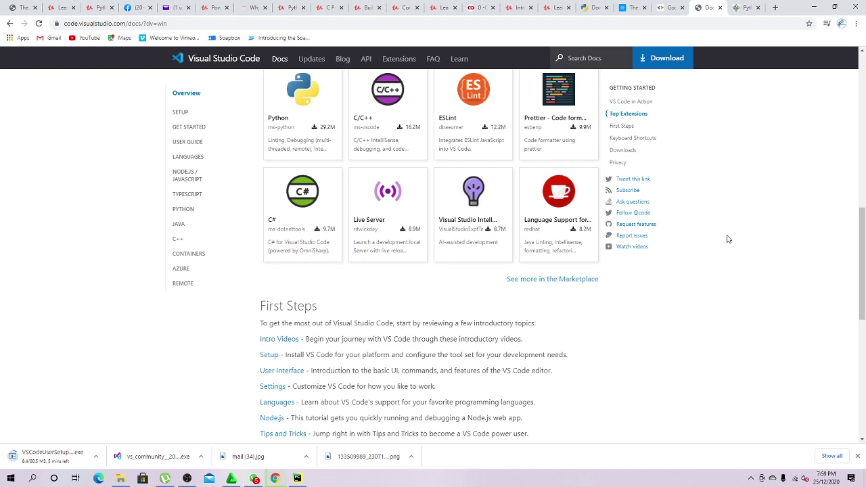
# Return to the Visual Studio Code home page and cancel the VSCodeUserSetup download in progress
pyautogui.scroll(-2, 724, 232)
pyautogui.scroll(15, 715, 234)
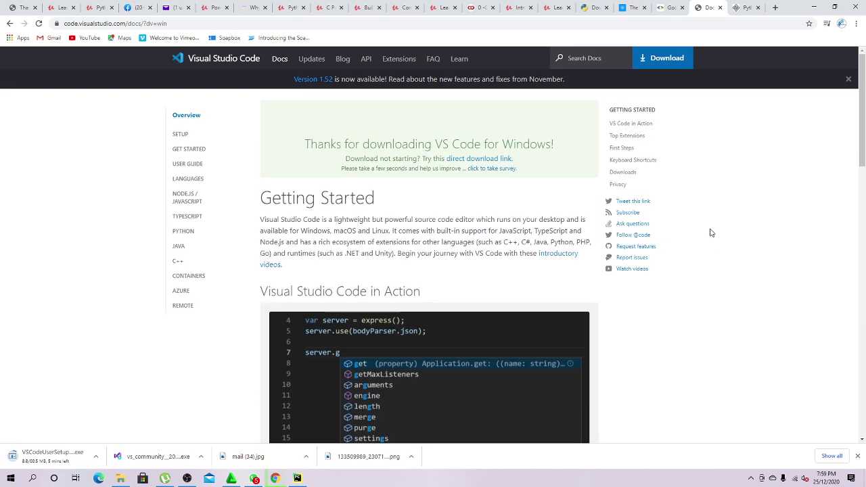
pyautogui.click(9, 23)
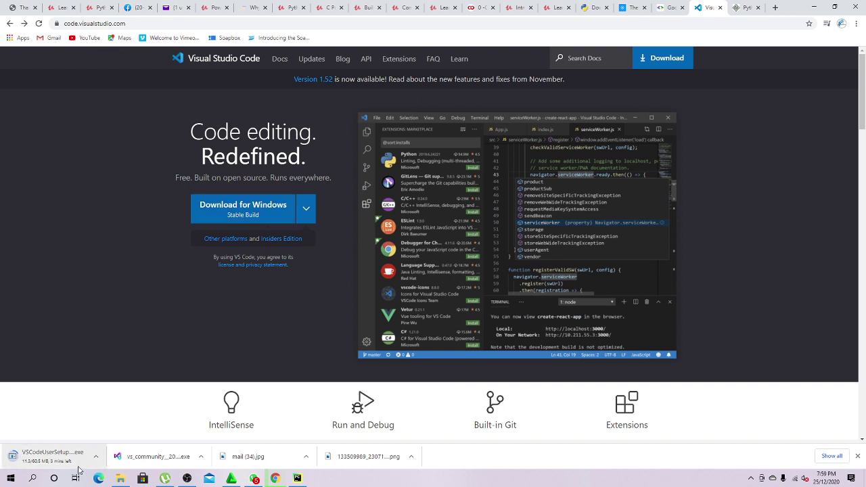
pyautogui.click(95, 456)
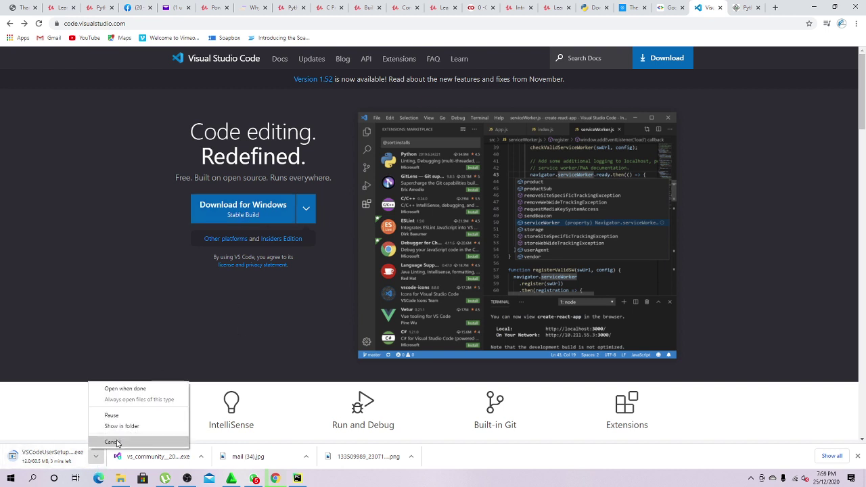
pyautogui.click(143, 441)
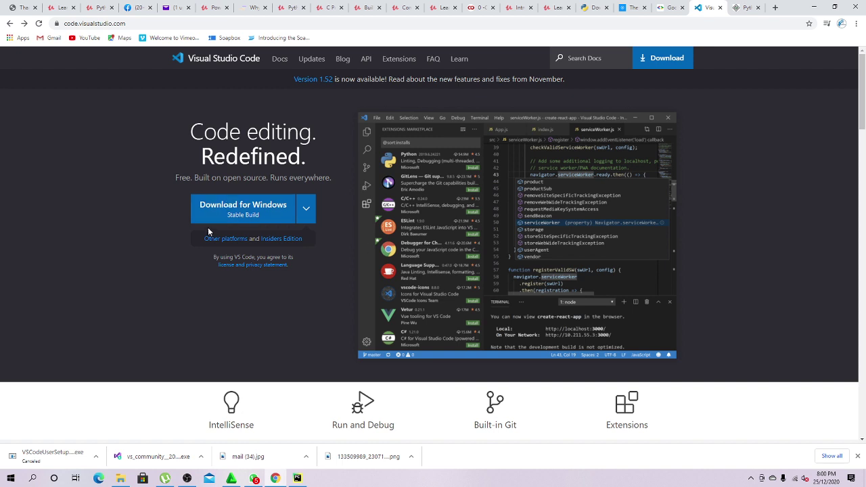
# Start the stable Visual Studio Code download for Windows again and pause it
pyautogui.click(238, 215)
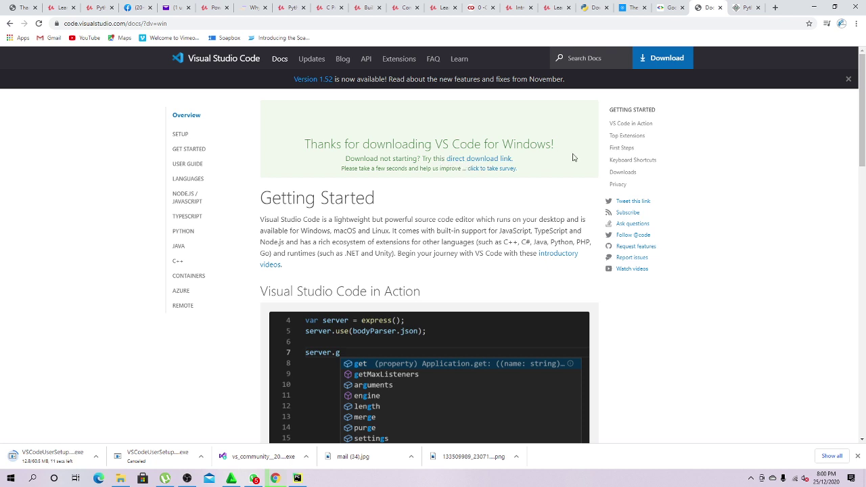
pyautogui.click(98, 457)
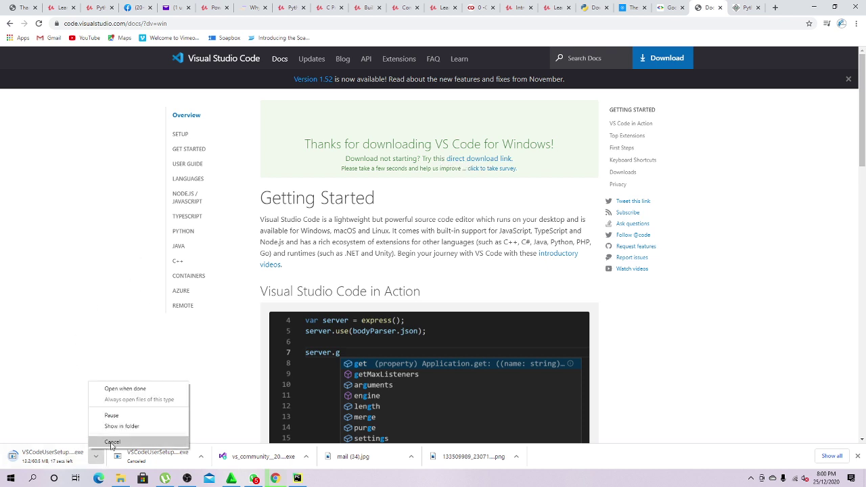
pyautogui.click(113, 415)
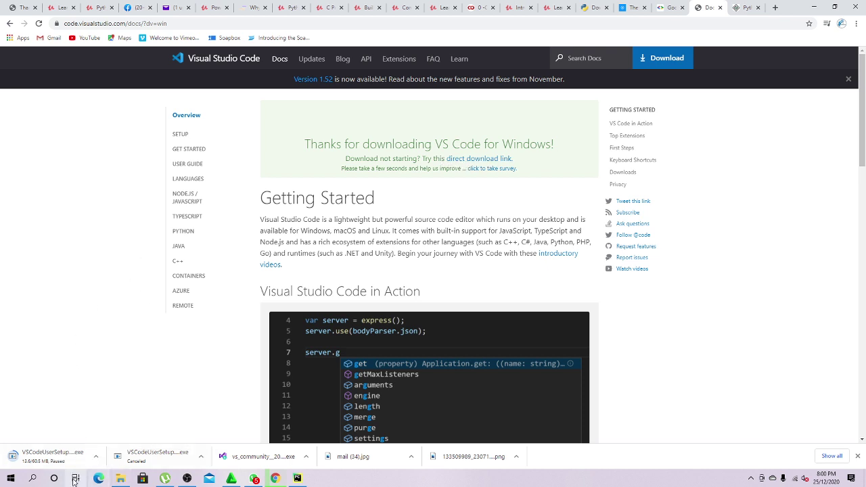
# Find the existing VSCodeUserSetup-x64-1.52.1 installer in the Downloads folder and run it
pyautogui.click(119, 478)
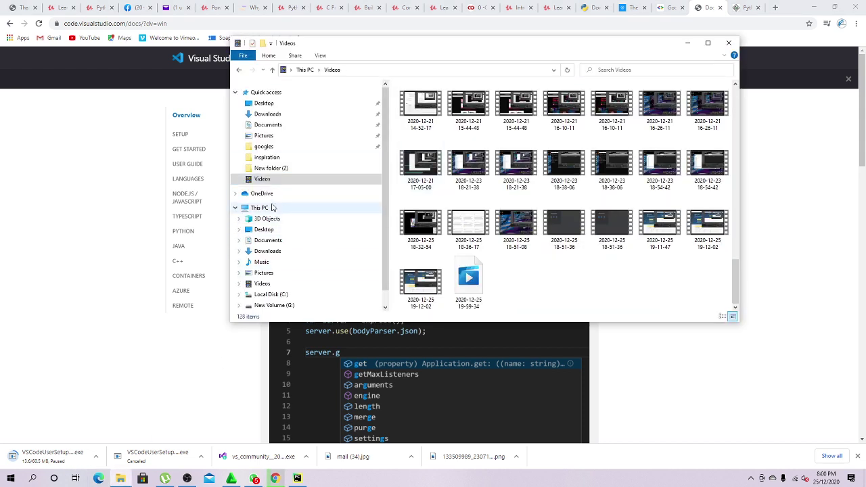
pyautogui.click(268, 114)
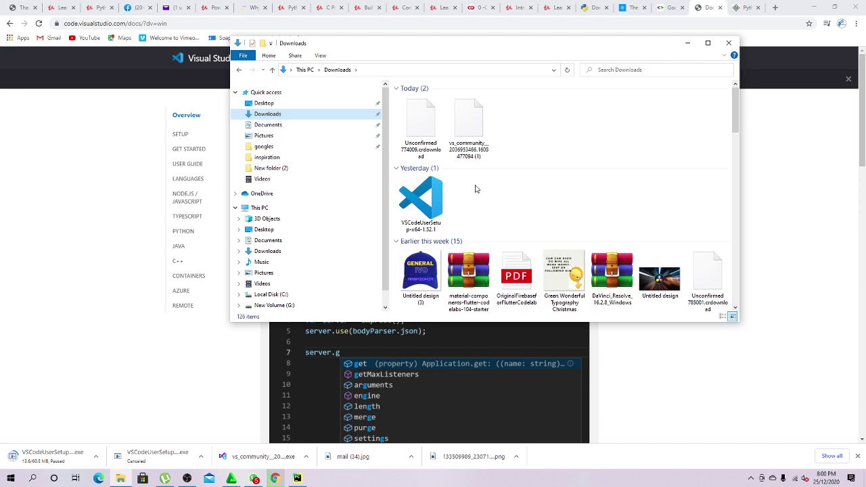
pyautogui.scroll(-3, 470, 193)
pyautogui.scroll(3, 453, 203)
pyautogui.scroll(-15, 537, 182)
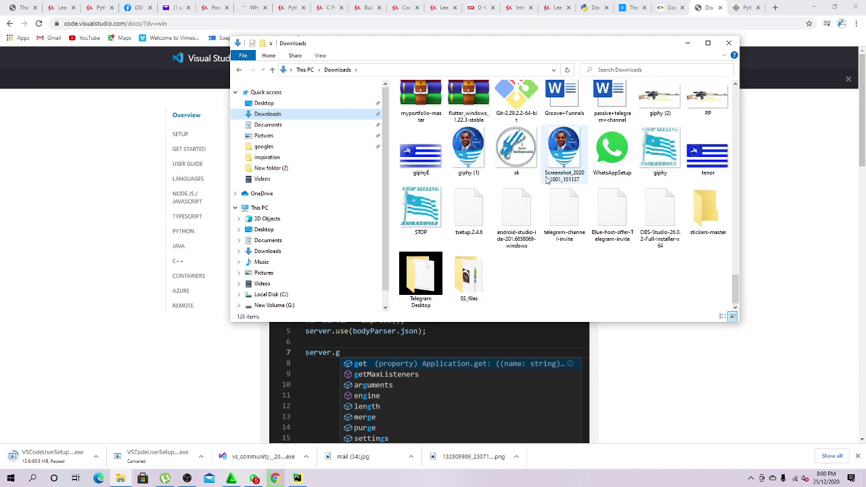
pyautogui.scroll(15, 606, 238)
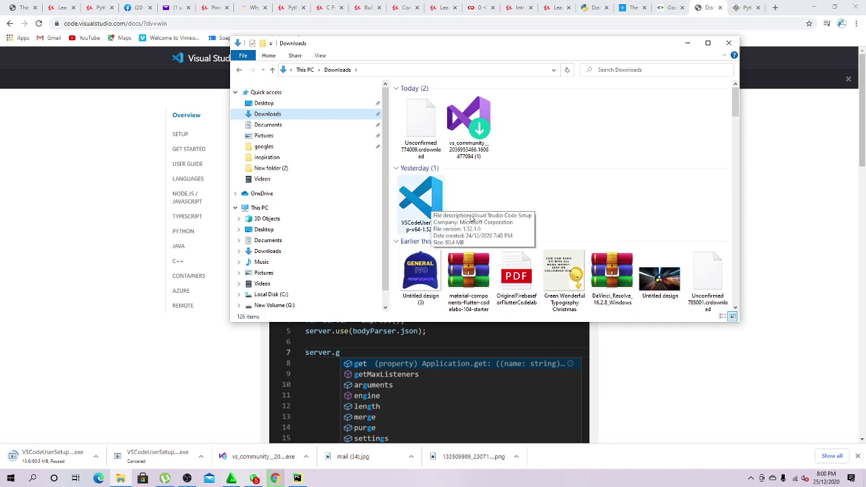
pyautogui.click(419, 201)
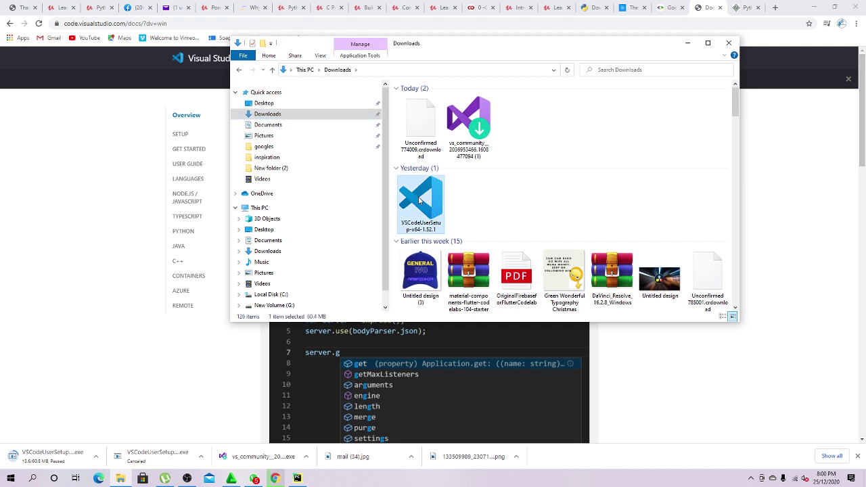
pyautogui.doubleClick(419, 201)
# Try to delete the unfinished download file Unconfirmed 774009.crdownload from the Downloads folder
pyautogui.click(426, 132)
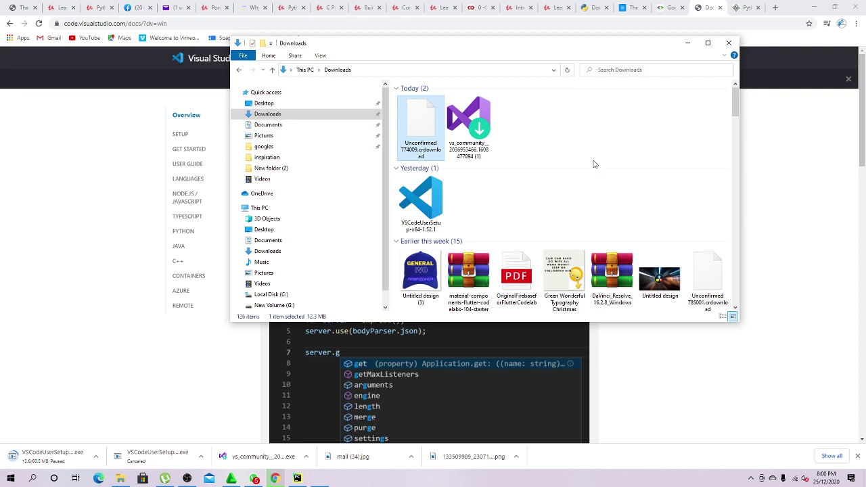
pyautogui.scroll(-5, 554, 172)
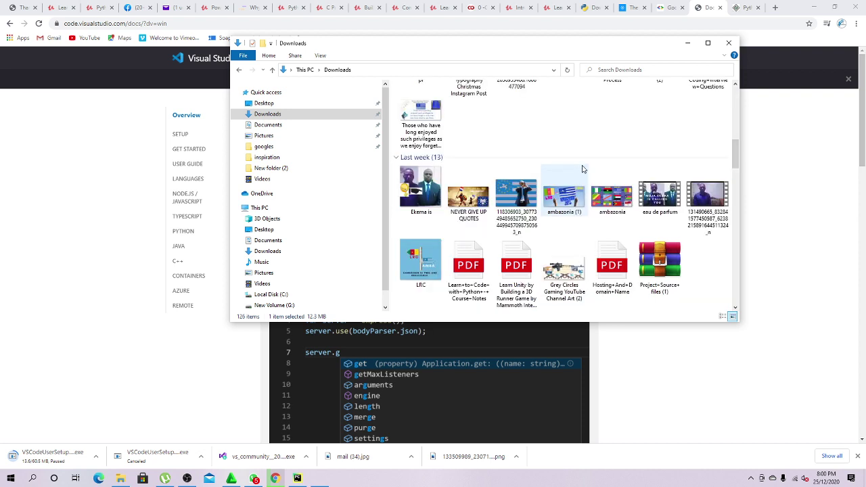
pyautogui.scroll(5, 578, 169)
pyautogui.press('Delete')
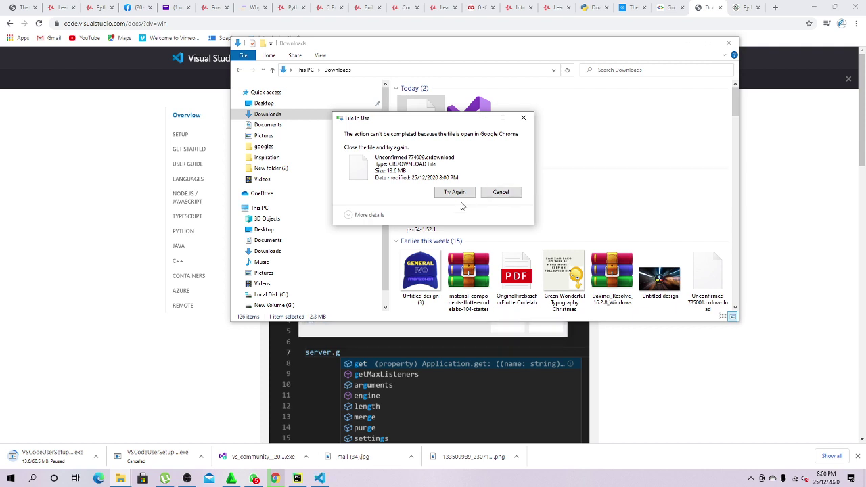
pyautogui.click(452, 192)
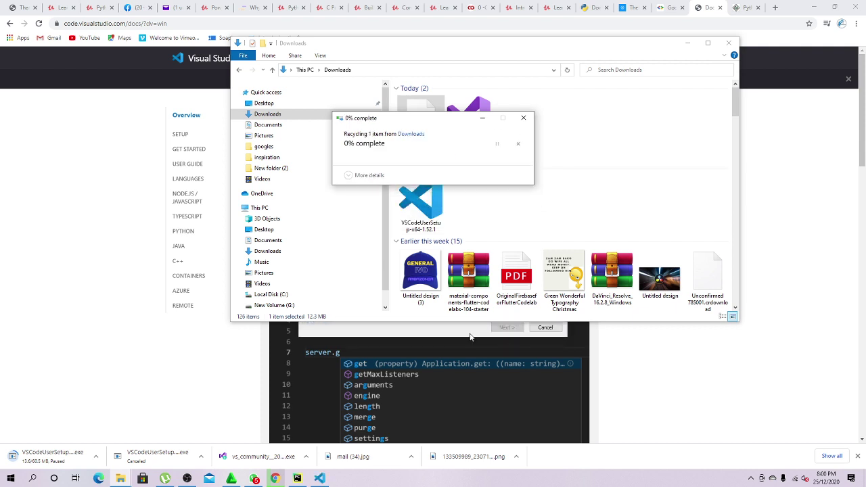
pyautogui.click(525, 120)
# Minimize the Downloads window, accept the license agreement in the setup wizard, and keep the default destination and Start Menu folders
pyautogui.click(686, 44)
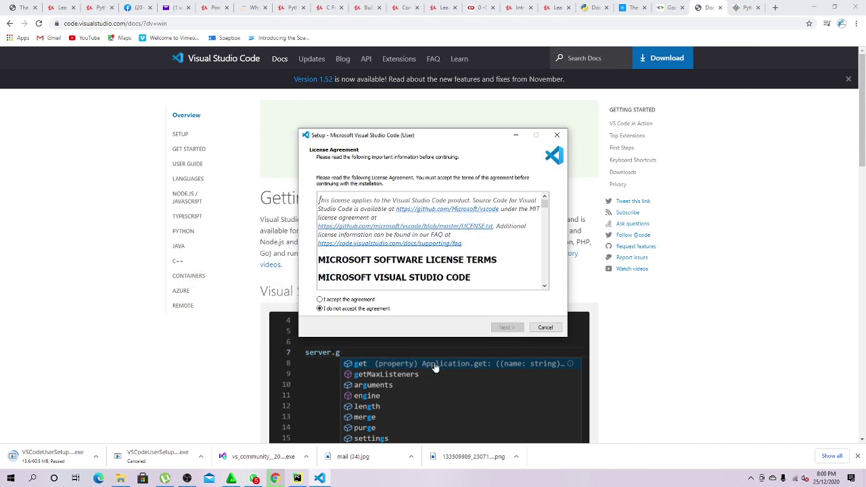
pyautogui.click(319, 298)
pyautogui.click(503, 328)
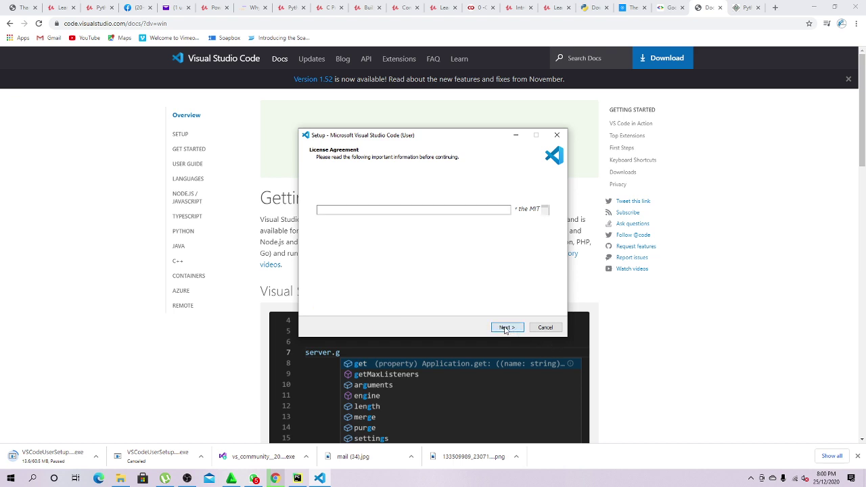
pyautogui.click(482, 209)
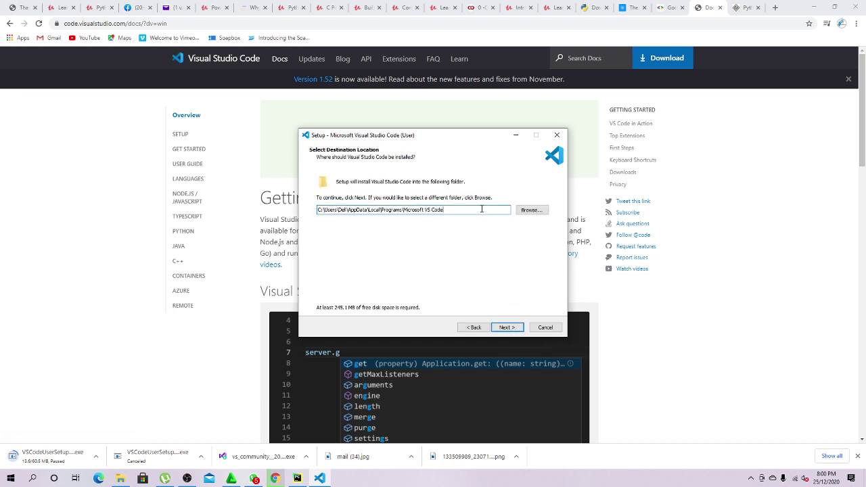
pyautogui.click(506, 327)
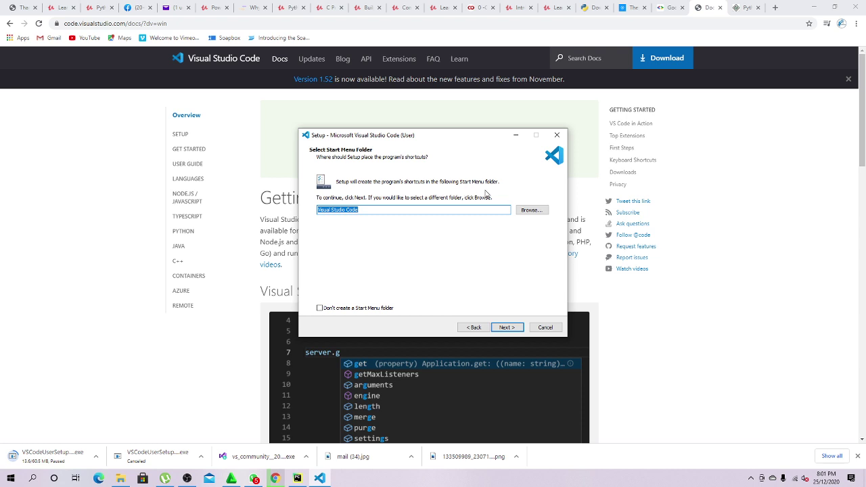
pyautogui.click(405, 209)
pyautogui.click(507, 328)
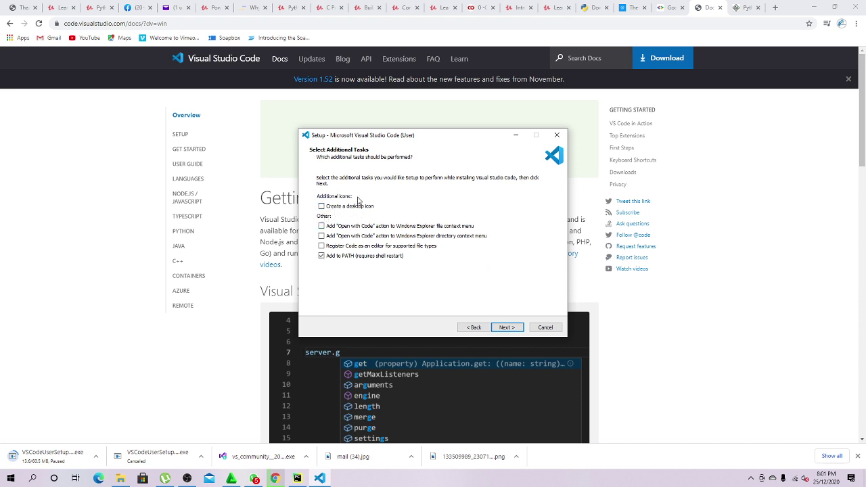
# Enable the desktop icon and the "Open with Code" actions for the file and directory context menus as additional setup tasks
pyautogui.click(322, 207)
pyautogui.click(321, 235)
pyautogui.click(508, 327)
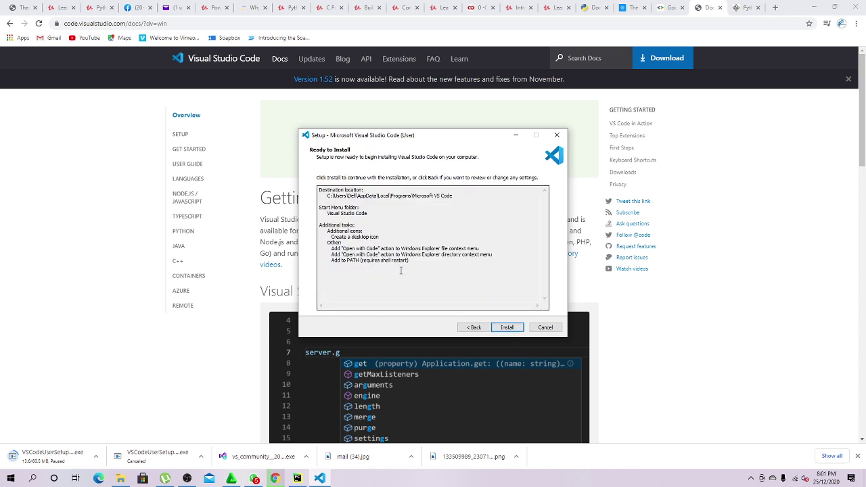
# Install Visual Studio Code and finish the setup wizard with the option to launch the program kept on
pyautogui.click(511, 328)
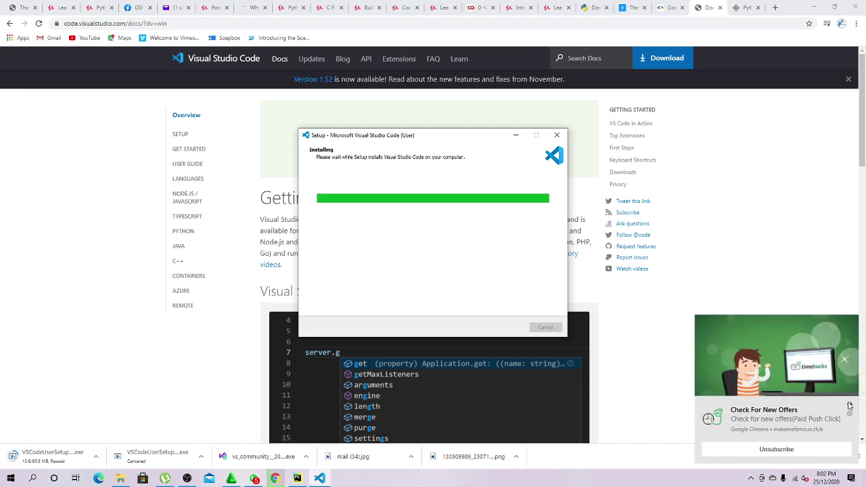
pyautogui.click(849, 405)
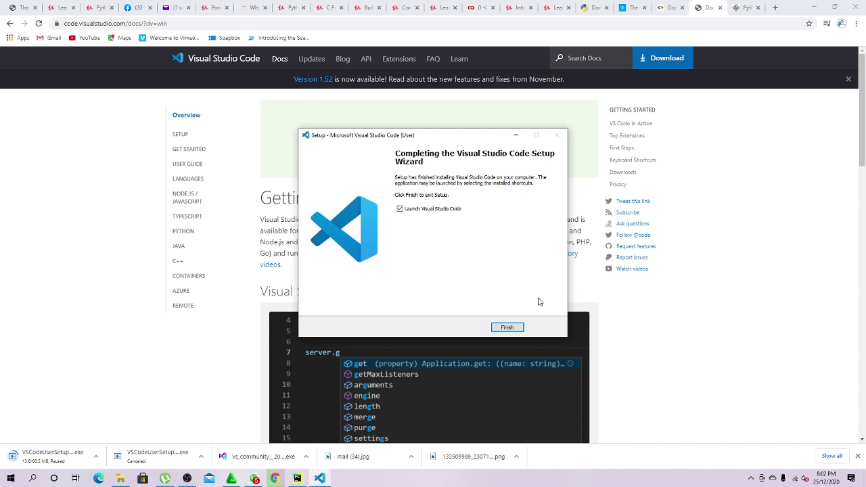
pyautogui.click(508, 329)
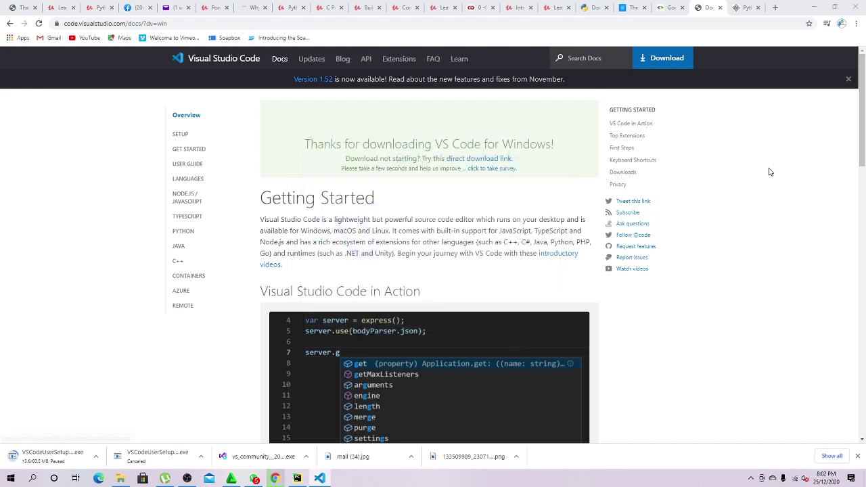
# Minimize the browser and OBS windows and bring the launched Visual Studio Code window to the front
pyautogui.click(816, 8)
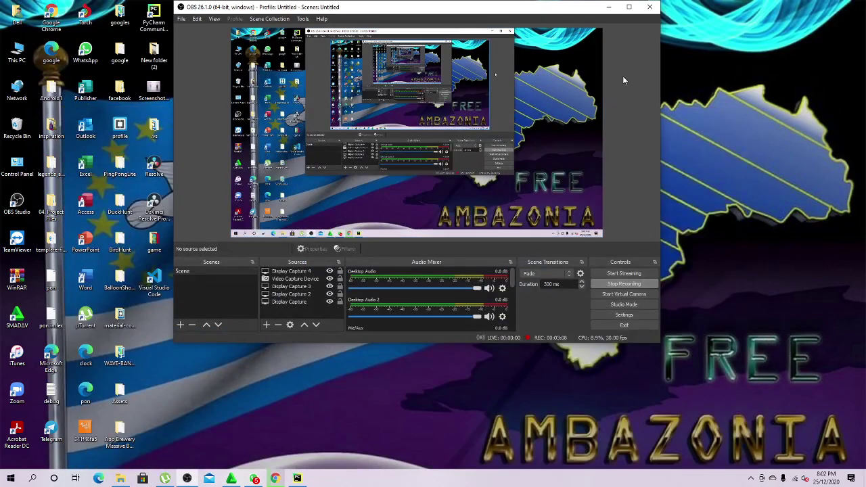
pyautogui.click(610, 8)
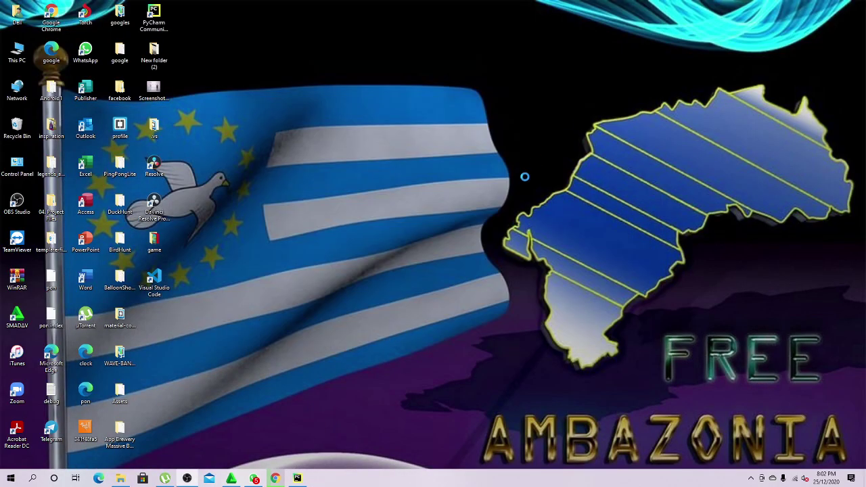
pyautogui.click(319, 477)
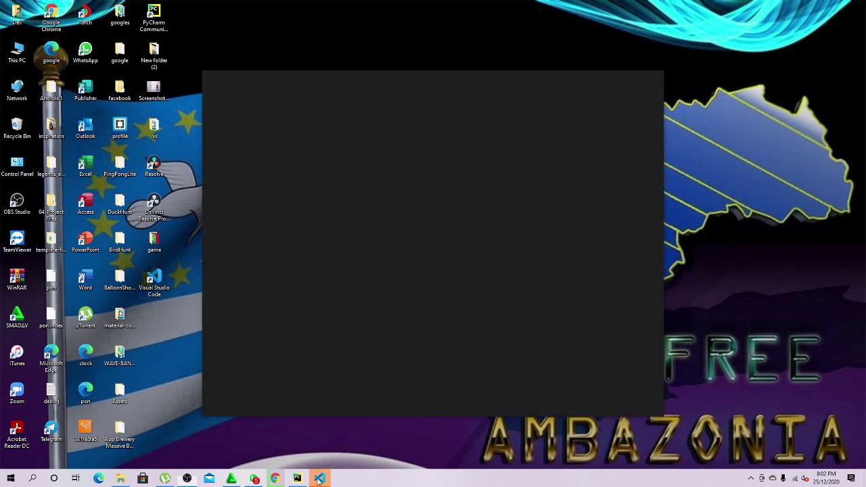
pyautogui.rightClick(769, 89)
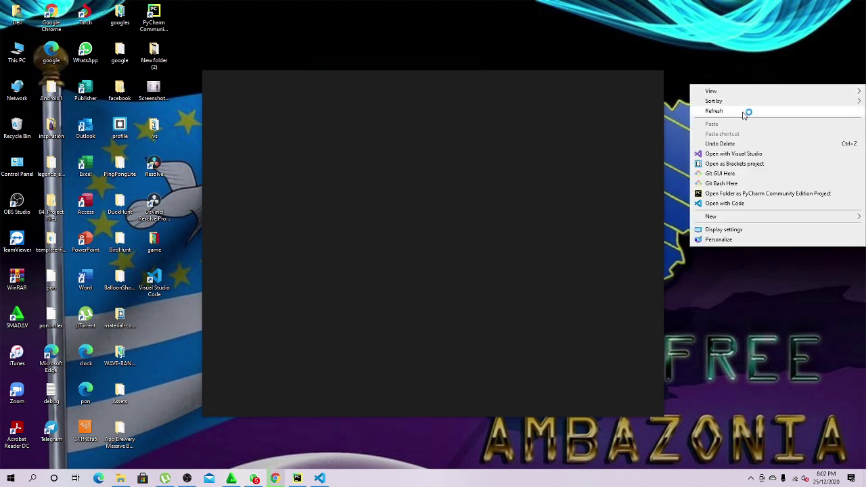
pyautogui.click(745, 111)
pyautogui.rightClick(759, 84)
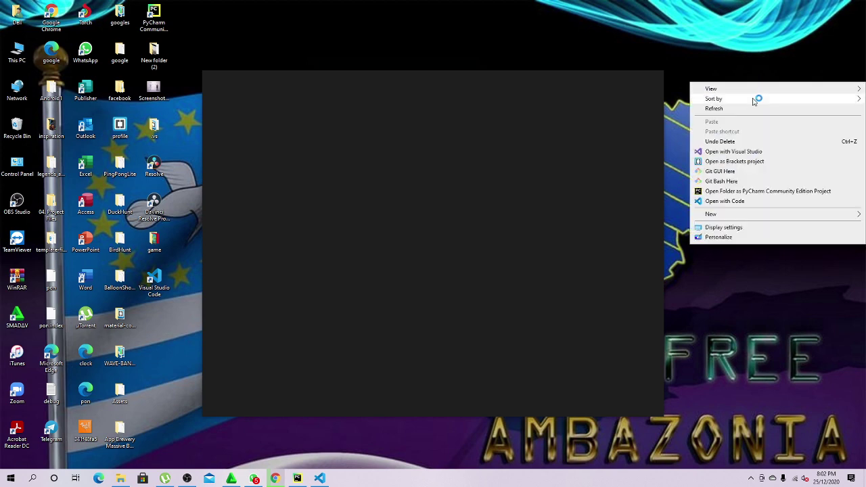
pyautogui.click(738, 108)
pyautogui.rightClick(736, 86)
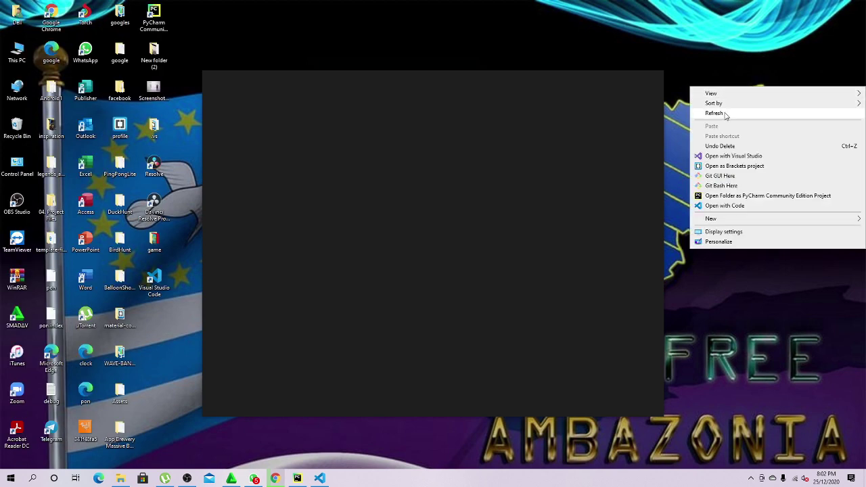
pyautogui.click(728, 111)
pyautogui.rightClick(718, 87)
pyautogui.click(715, 115)
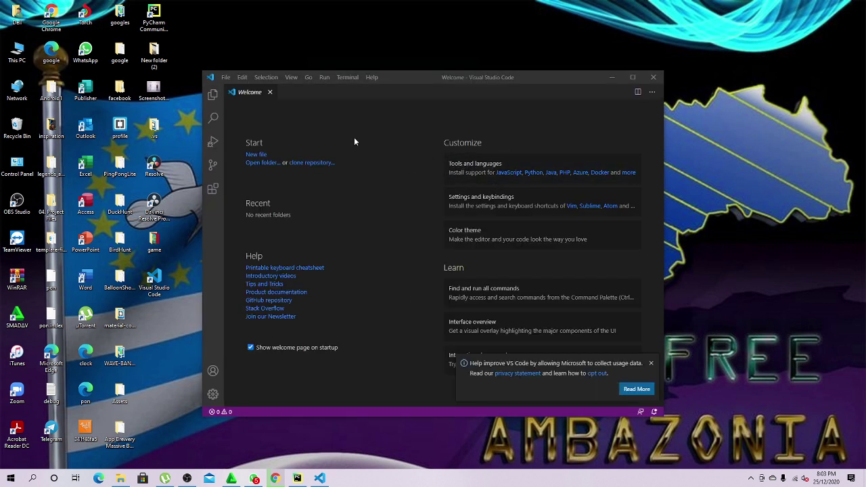
pyautogui.moveTo(547, 77); pyautogui.dragTo(561, 48)
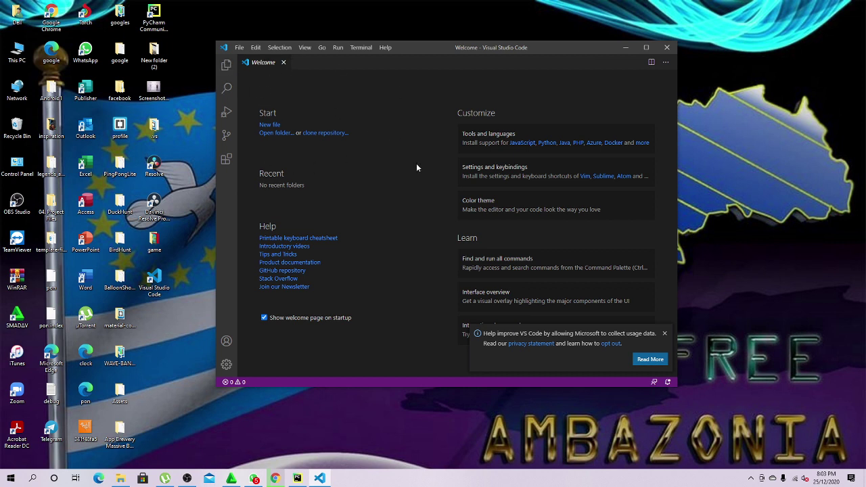
pyautogui.click(240, 47)
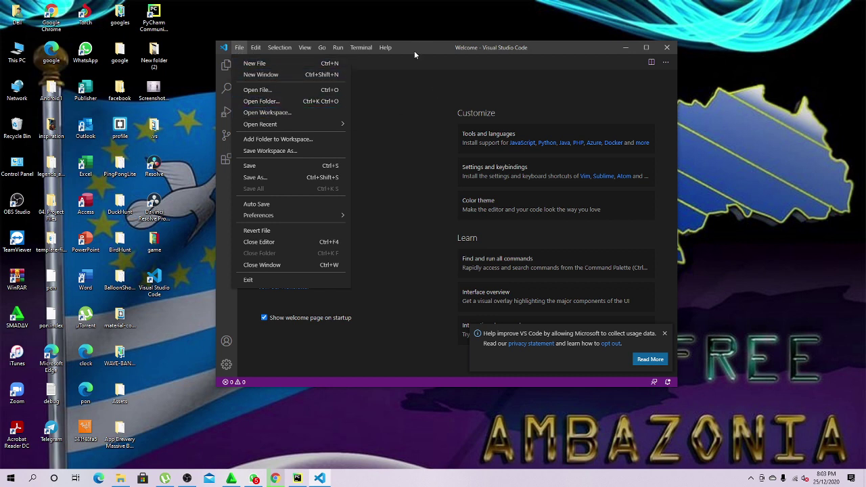
pyautogui.click(402, 93)
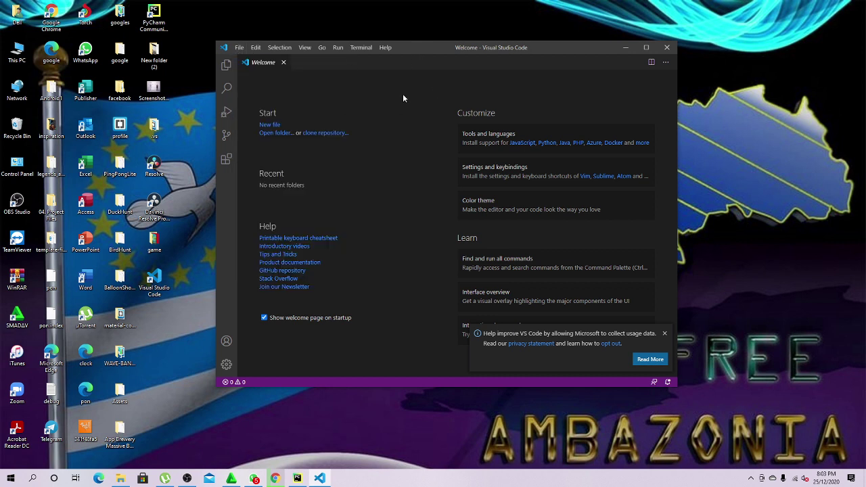
pyautogui.click(363, 48)
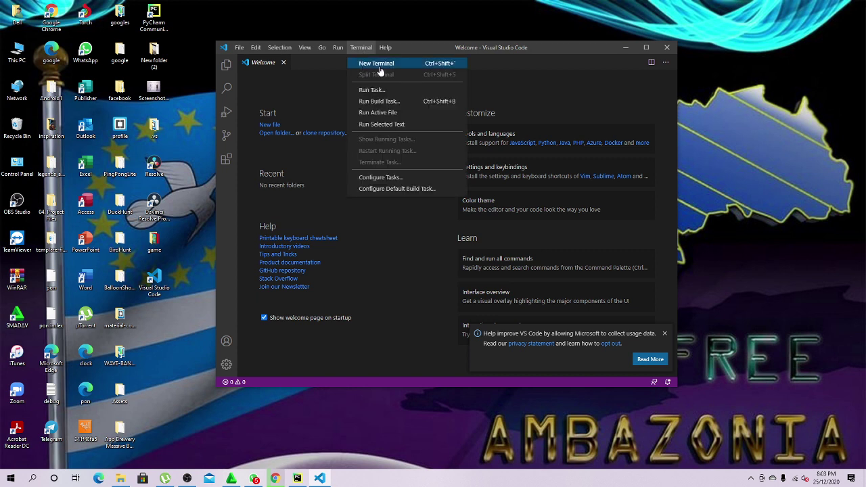
pyautogui.click(551, 64)
pyautogui.click(305, 49)
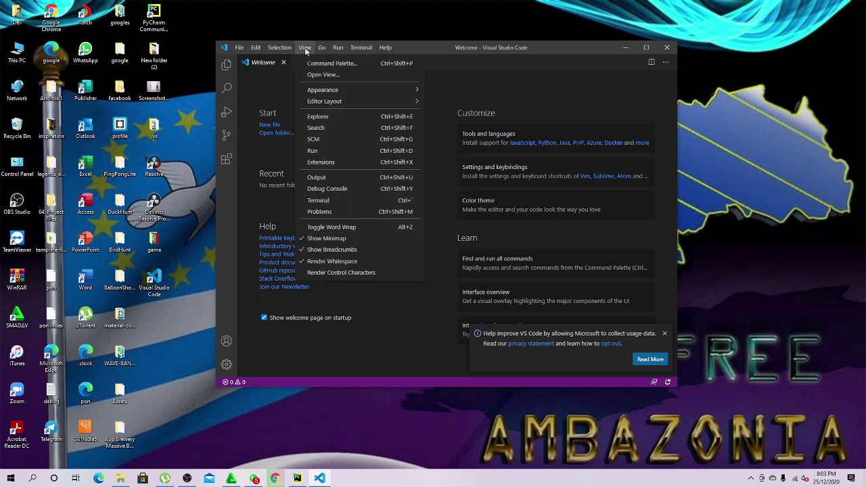
pyautogui.moveTo(332, 49)
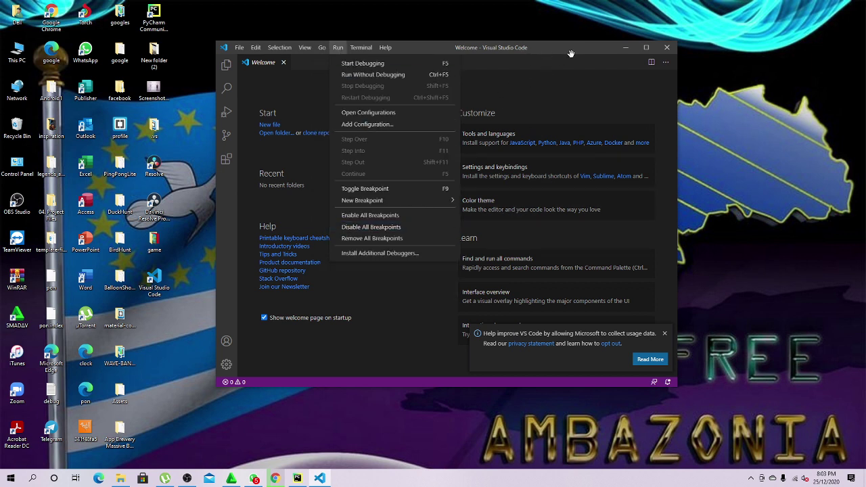
pyautogui.click(769, 92)
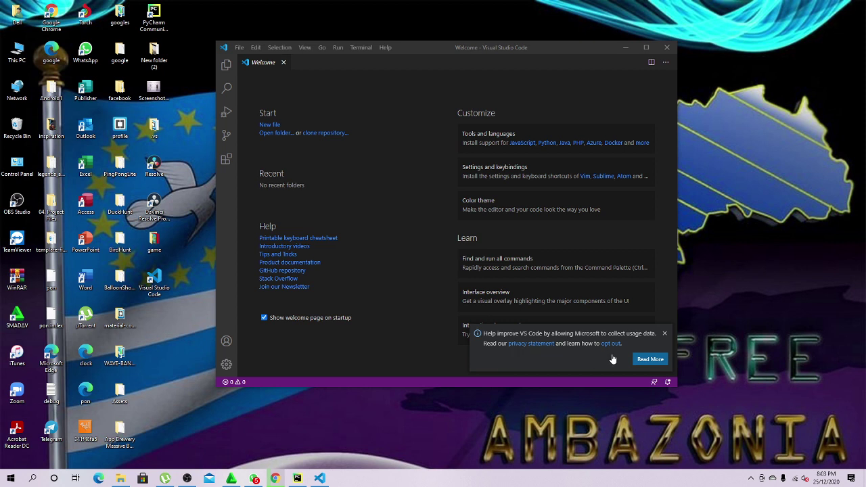
# Dismiss the usage data collection notification on the Welcome page
pyautogui.click(664, 333)
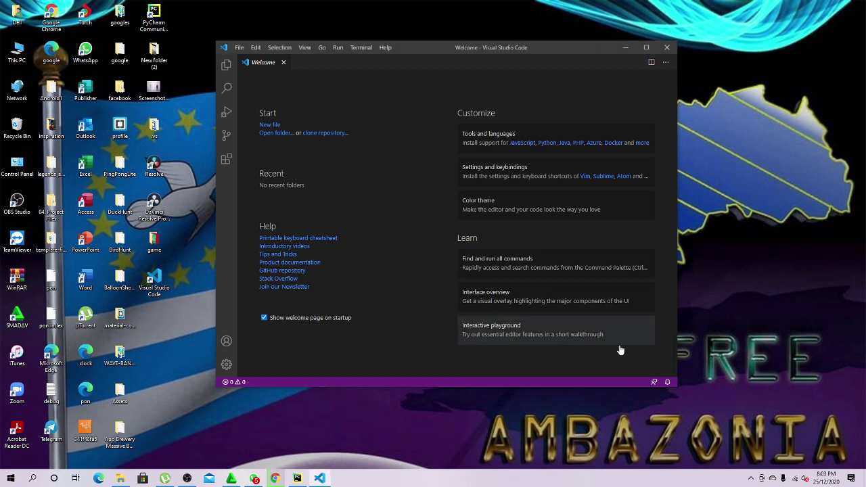